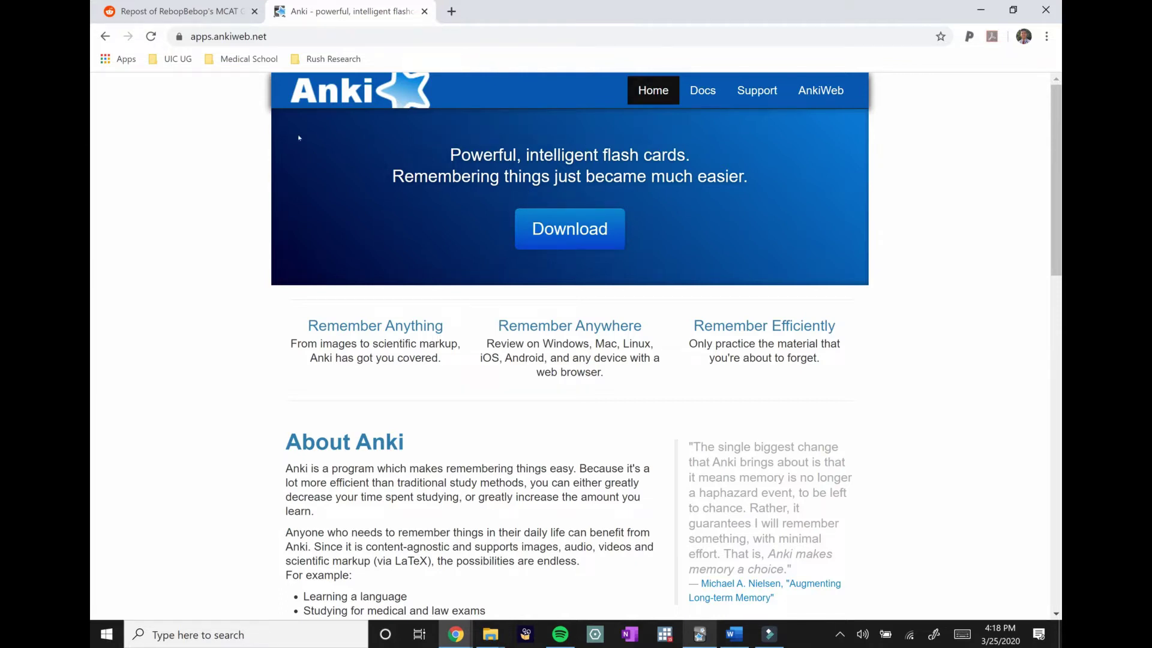
- Open the Anki Cards link in the Reddit MCAT guide repost, and open the MCAT ANKI folder in the shared Google Drive
click(188, 11)
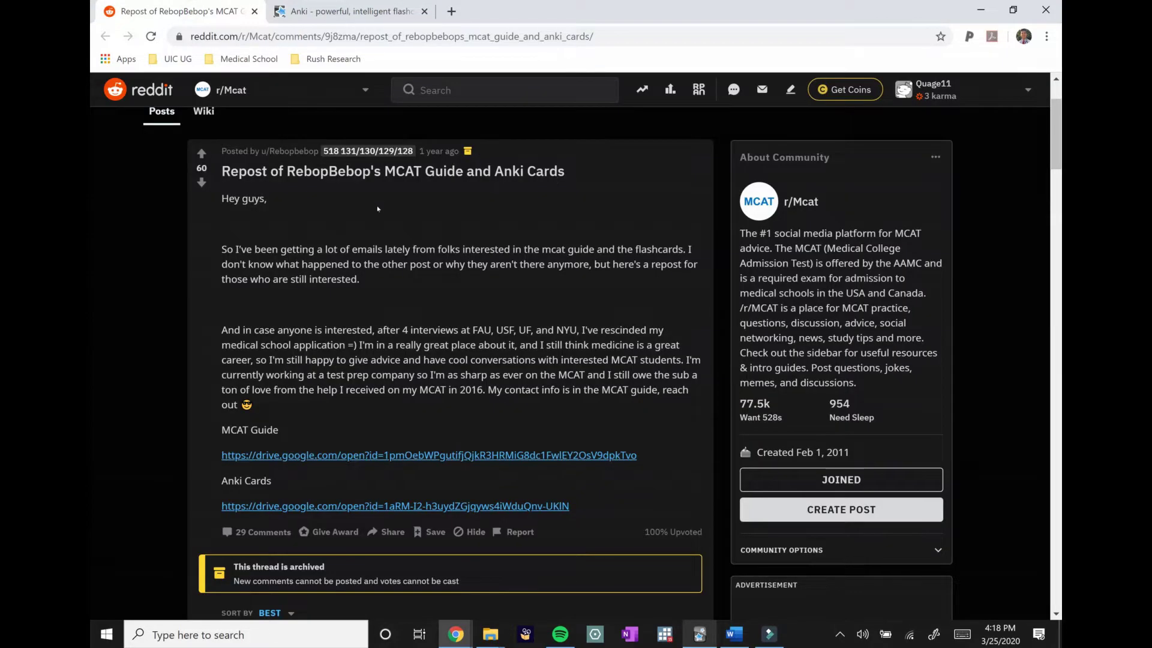
scroll(378, 208, down, 1)
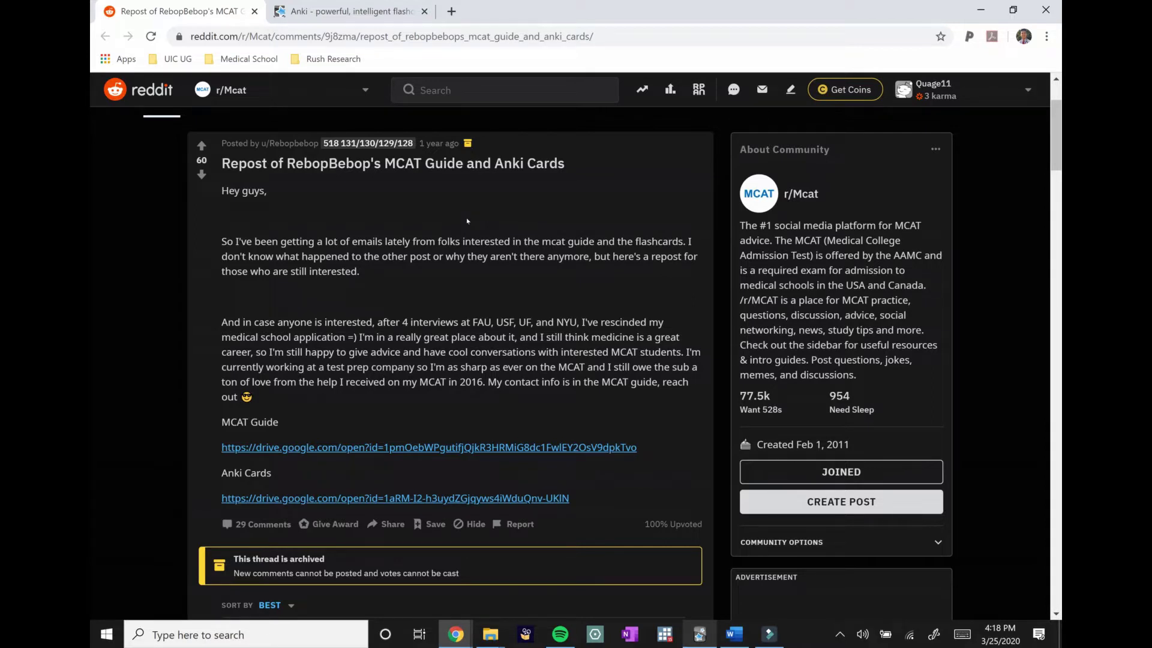
scroll(465, 258, down, 1)
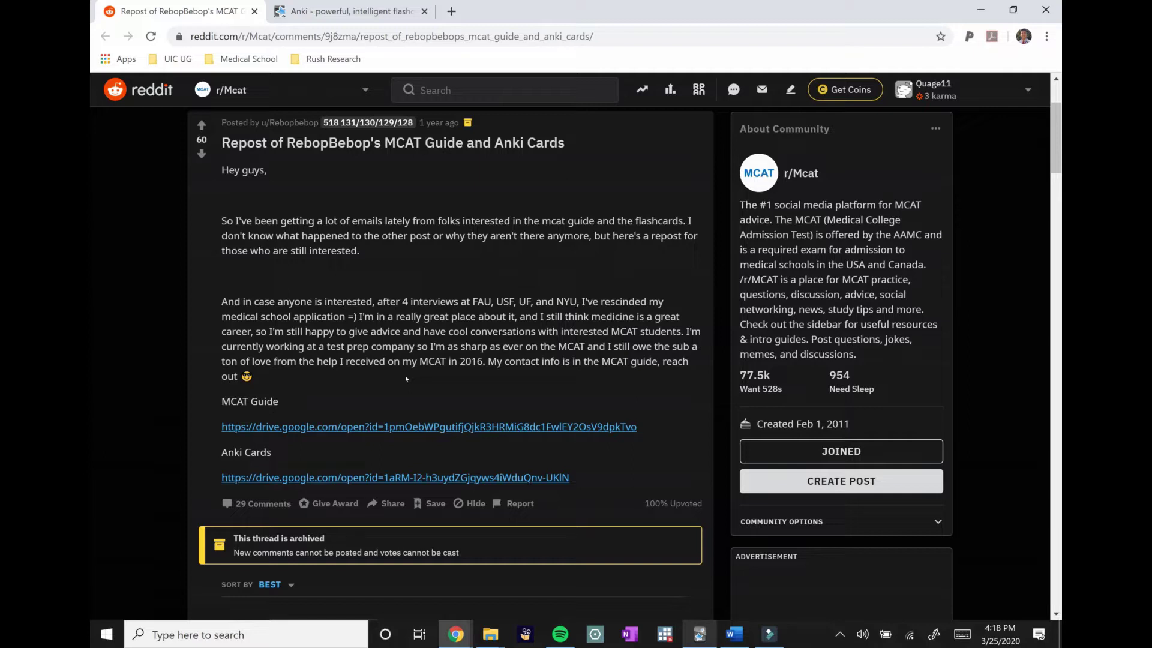
scroll(406, 378, down, 1)
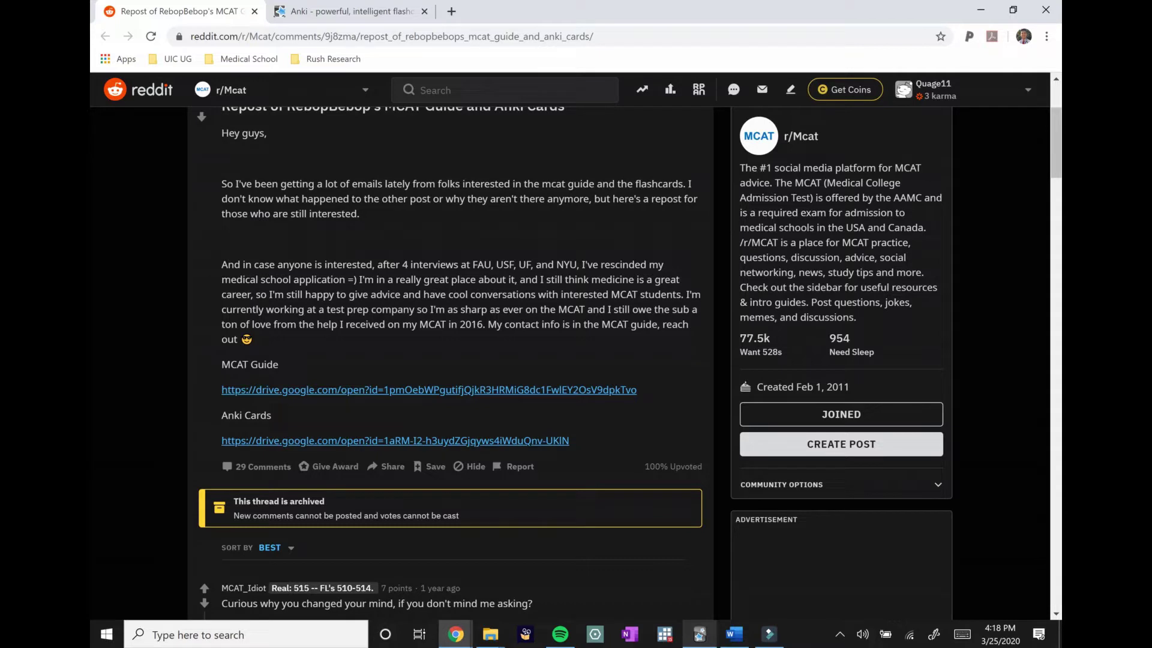
click(283, 440)
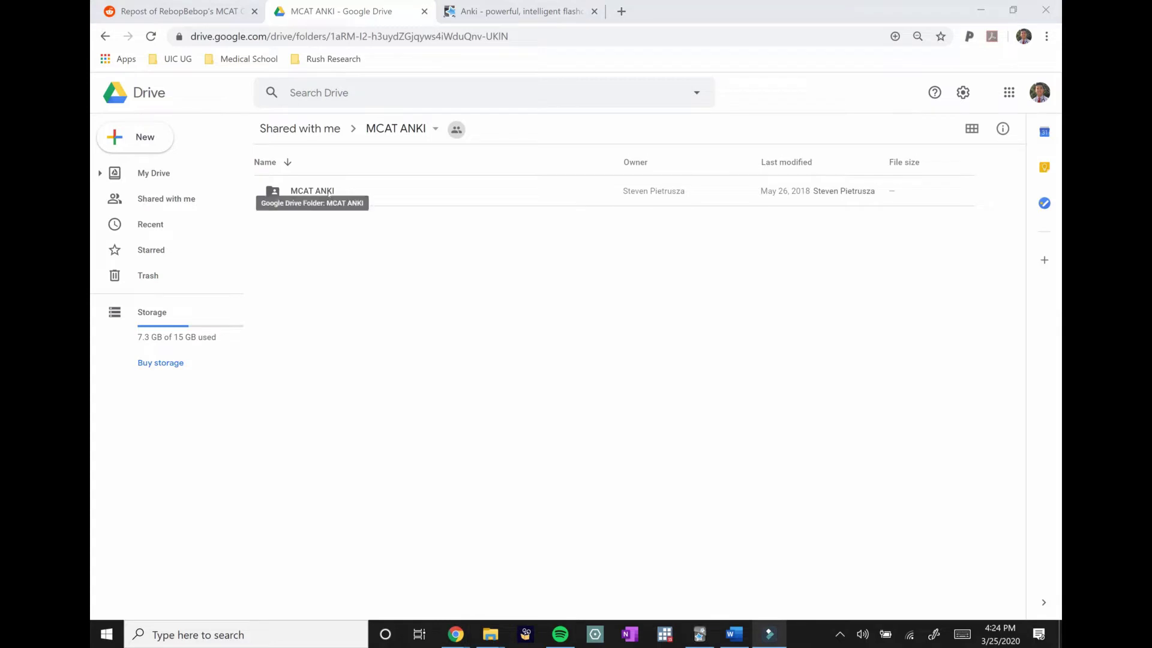
double_click(324, 191)
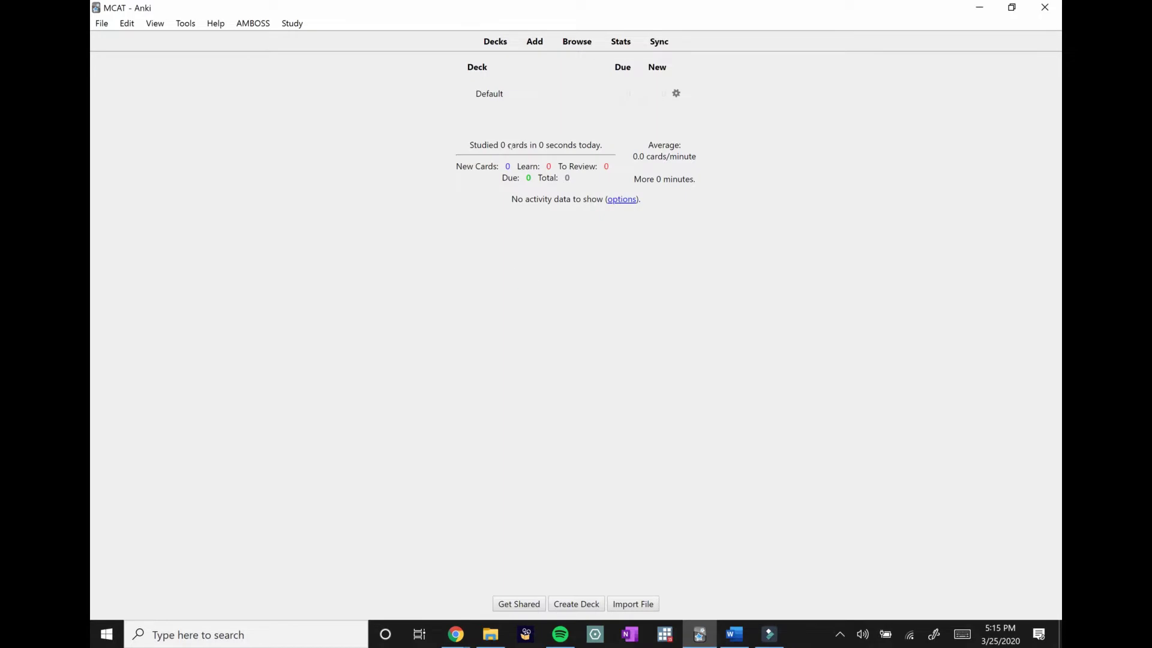
- In Anki, open the Default deck's options and set the new cards per day to 9999
click(676, 95)
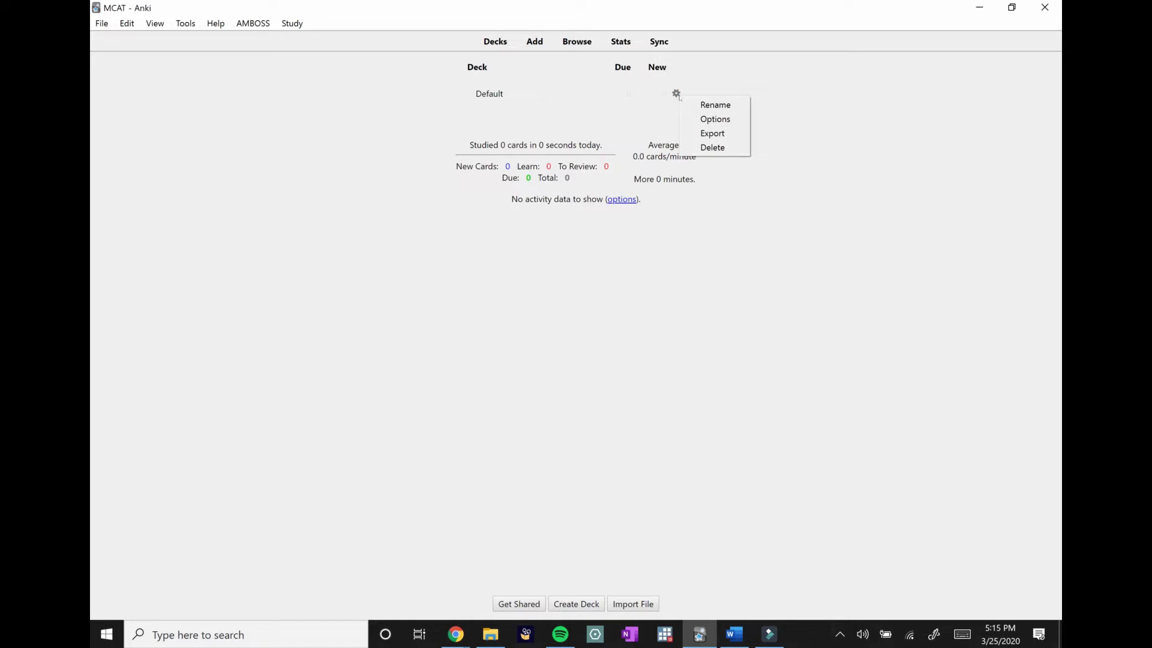
click(696, 118)
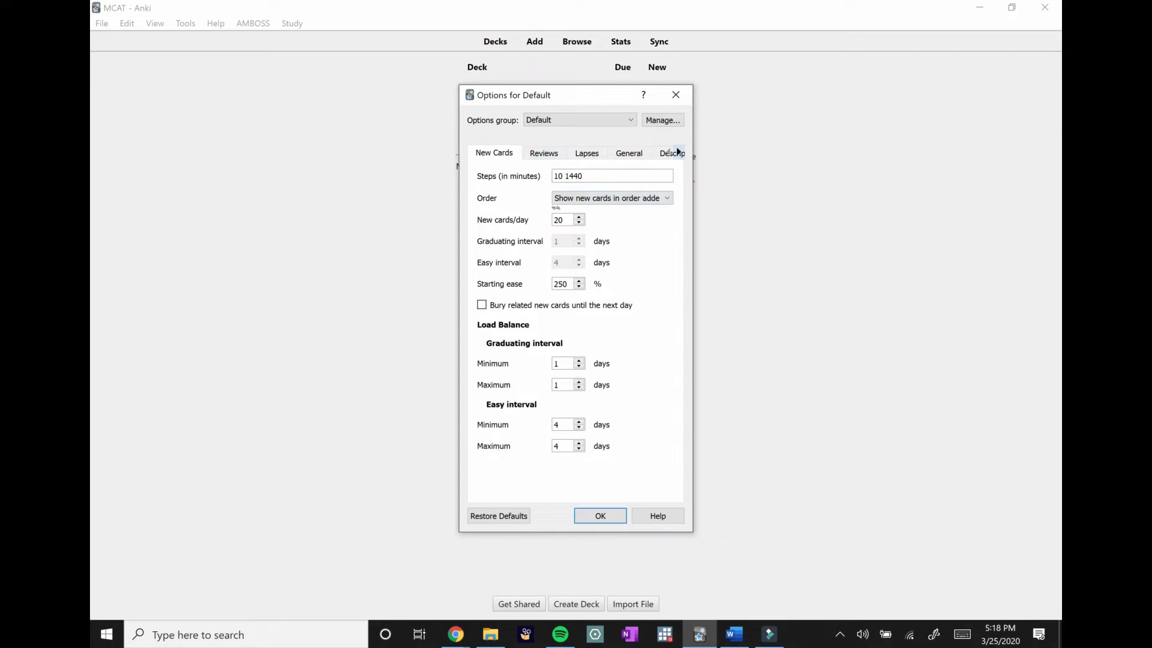
double_click(563, 219)
click(569, 220)
key(BackSpace)
text(9999)
- Set the Default deck's maximum reviews per day to 9999
key(ctrl+Tab)
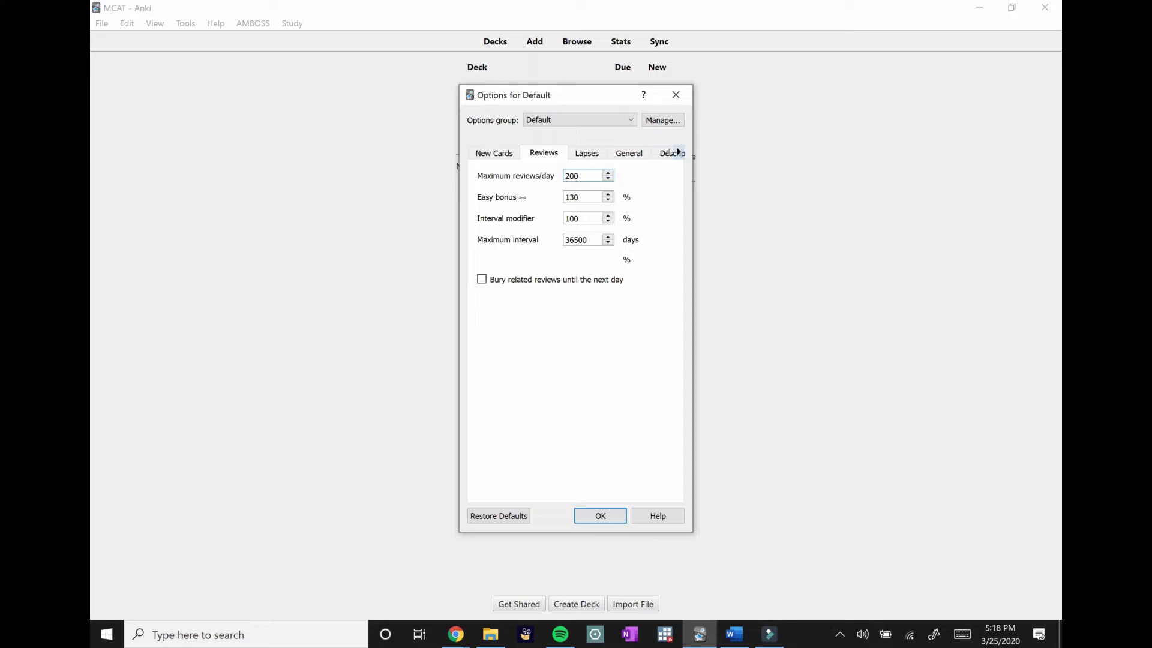
key(End)
key(BackSpace)
key(BackSpace)
key(BackSpace)
text(9999)
- Set the maximum review interval of the Default deck to 180 days
click(587, 240)
key(BackSpace)
key(BackSpace)
key(BackSpace)
key(BackSpace)
key(BackSpace)
text(180)
- Change the leech action for lapsed cards to Tag Only
click(678, 151)
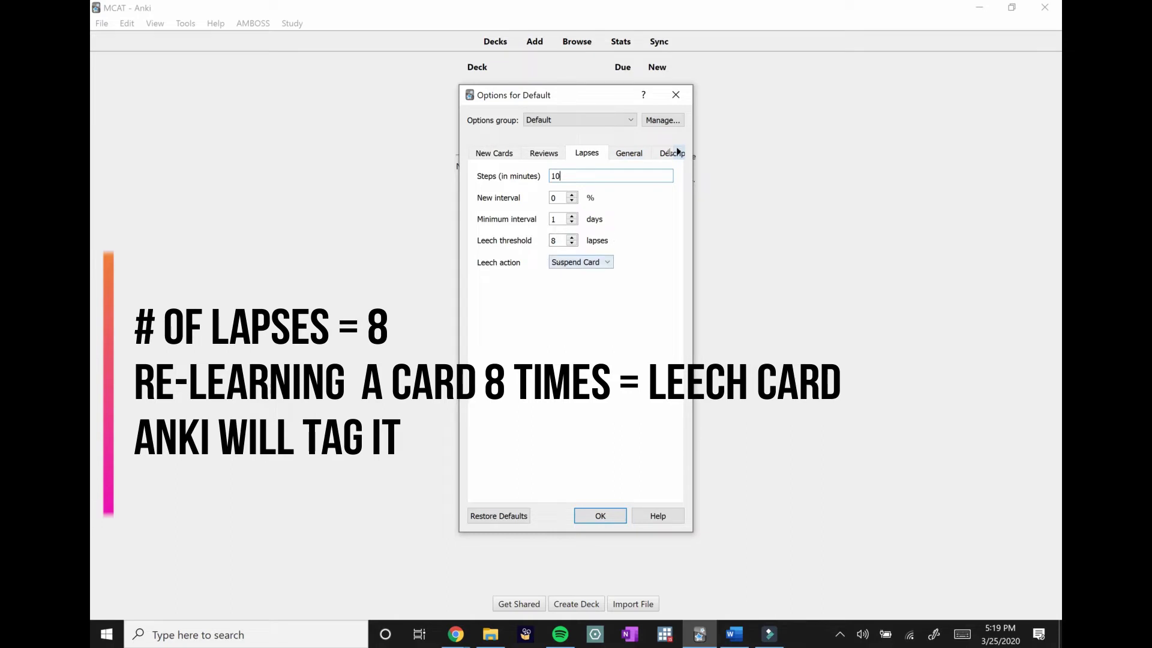
click(564, 262)
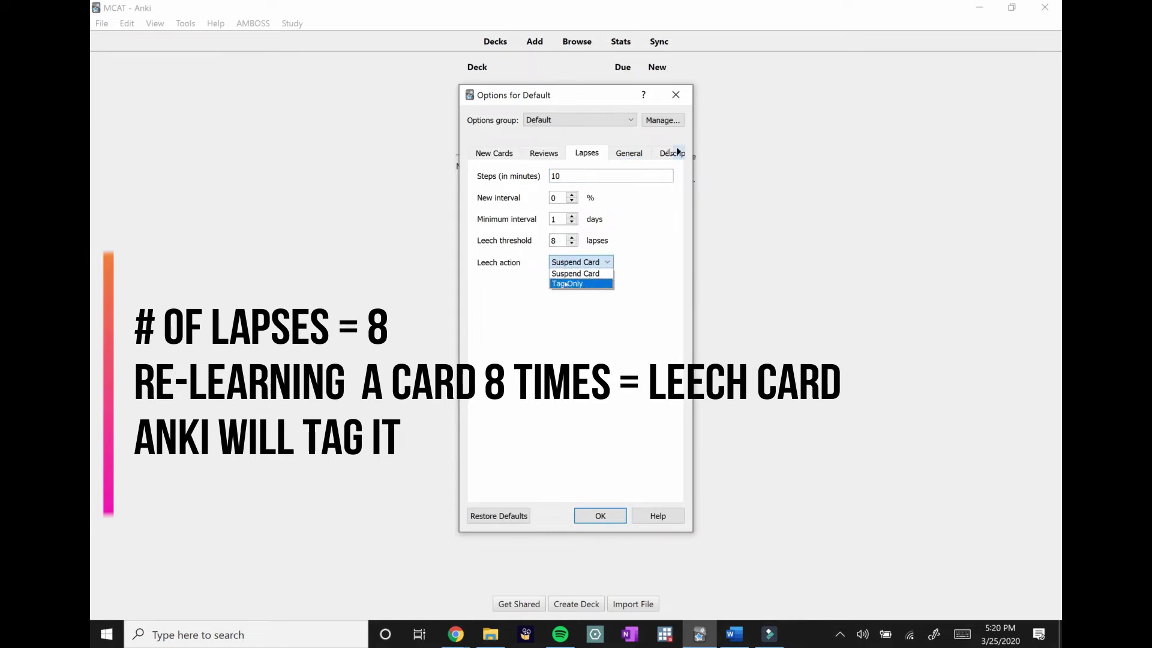
click(564, 283)
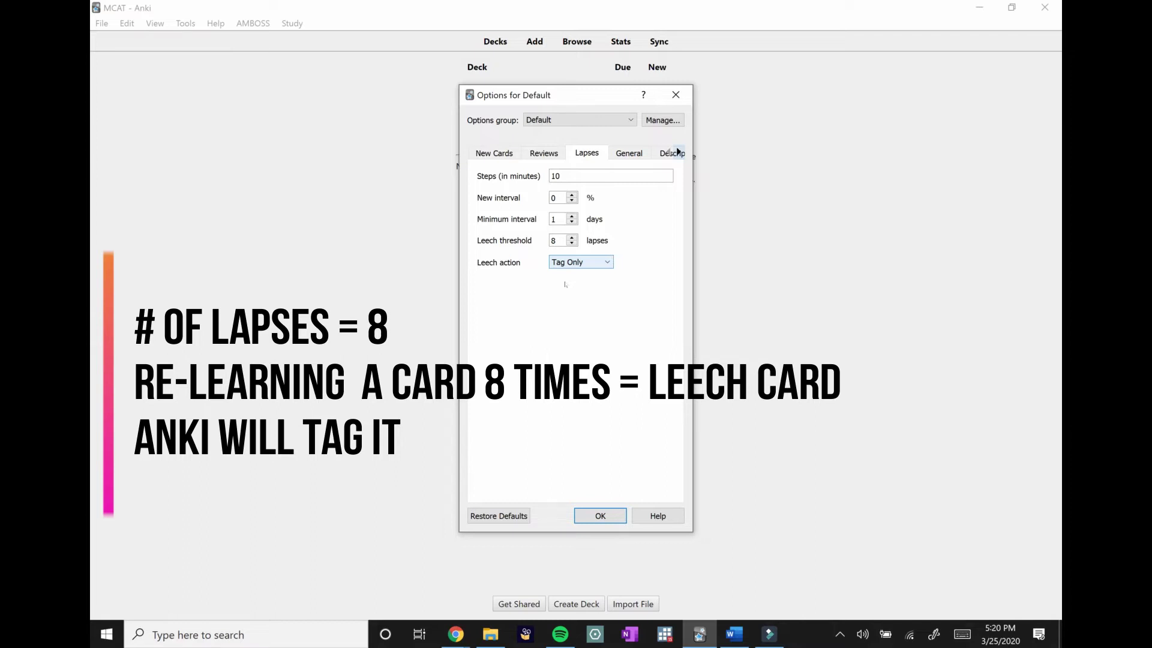
click(558, 246)
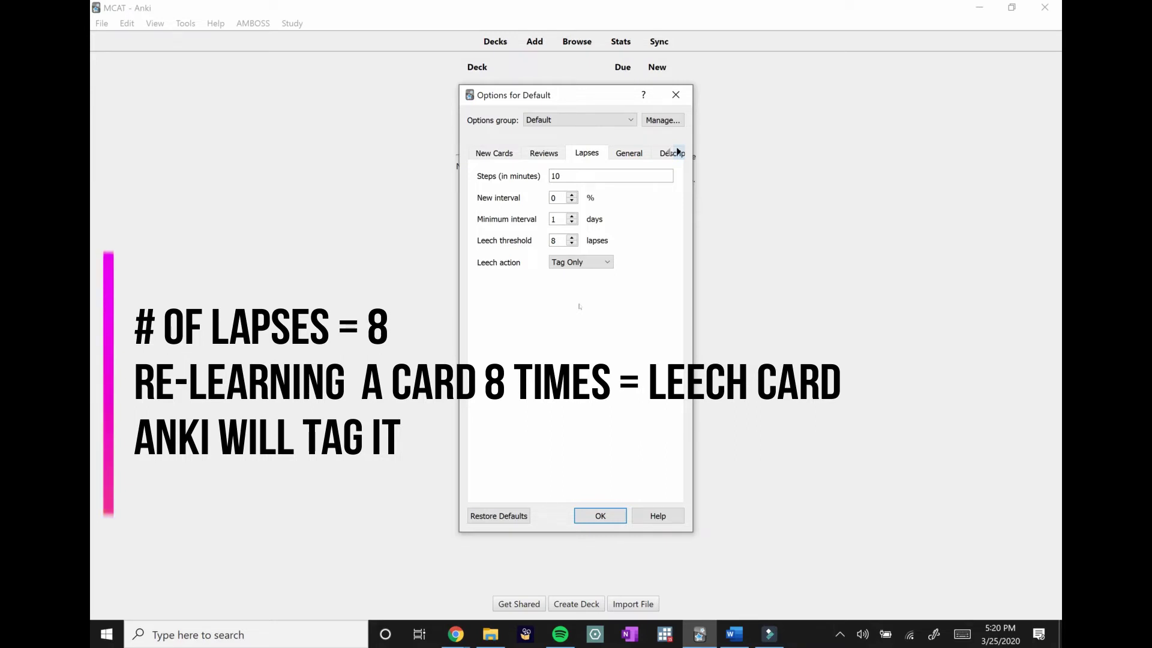
- Check the deck's General and Description settings and save the options
click(631, 157)
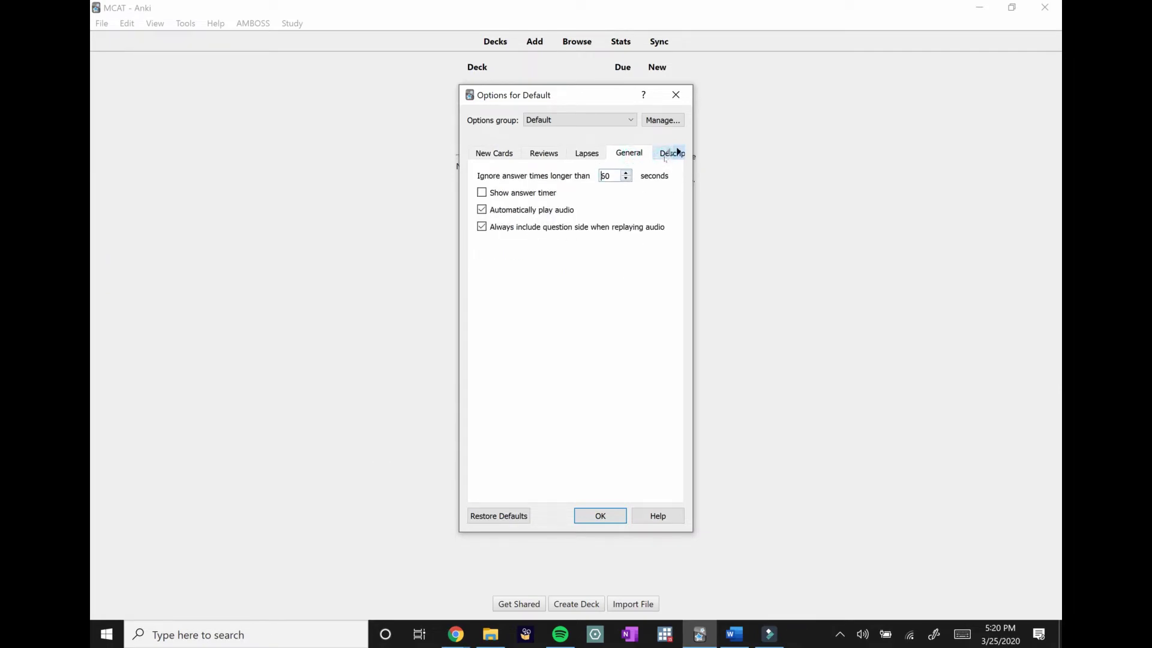
click(678, 152)
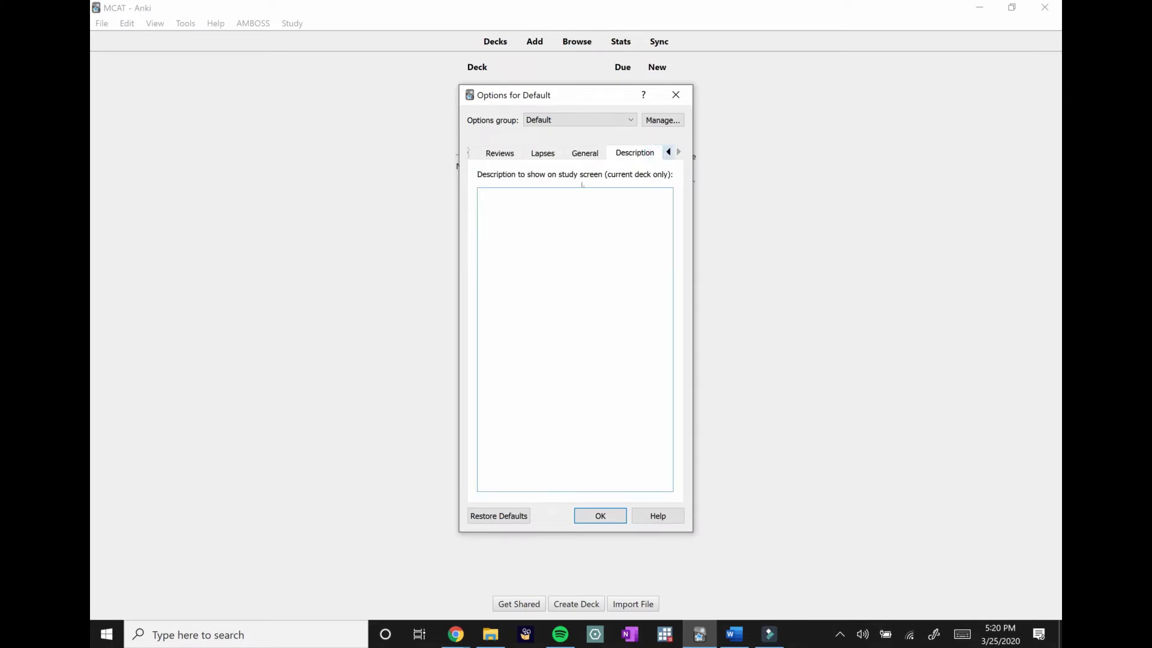
click(595, 515)
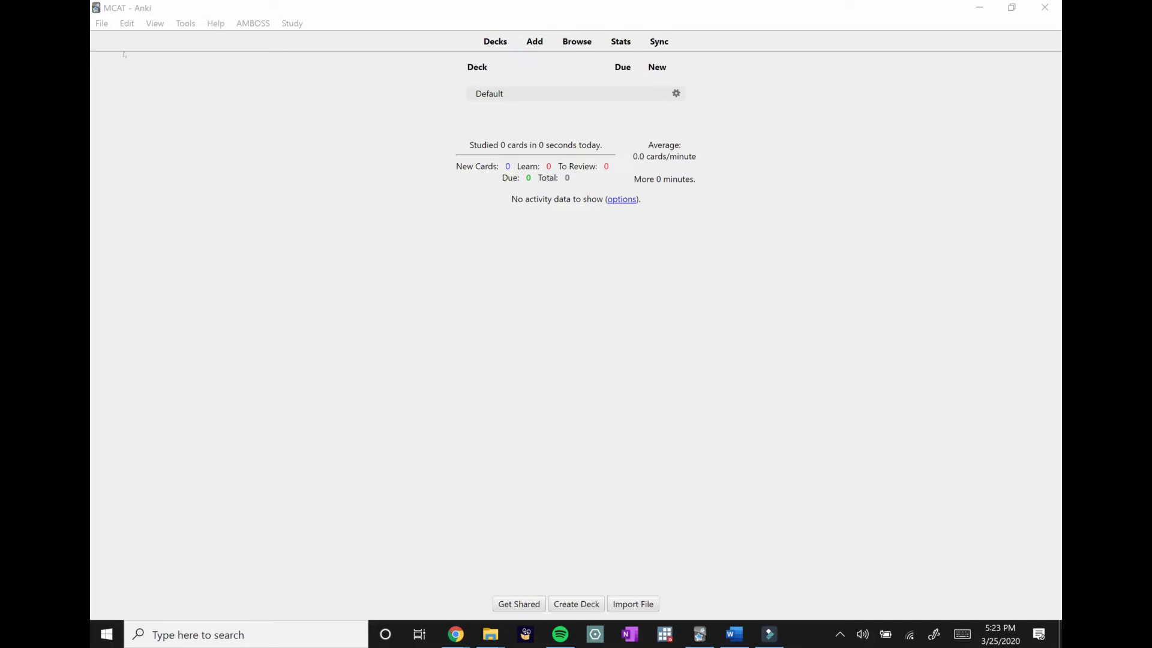
- Import the Biochemistry Chapter 1 file from the MCAT ANKI folder and dismiss the import report
click(103, 24)
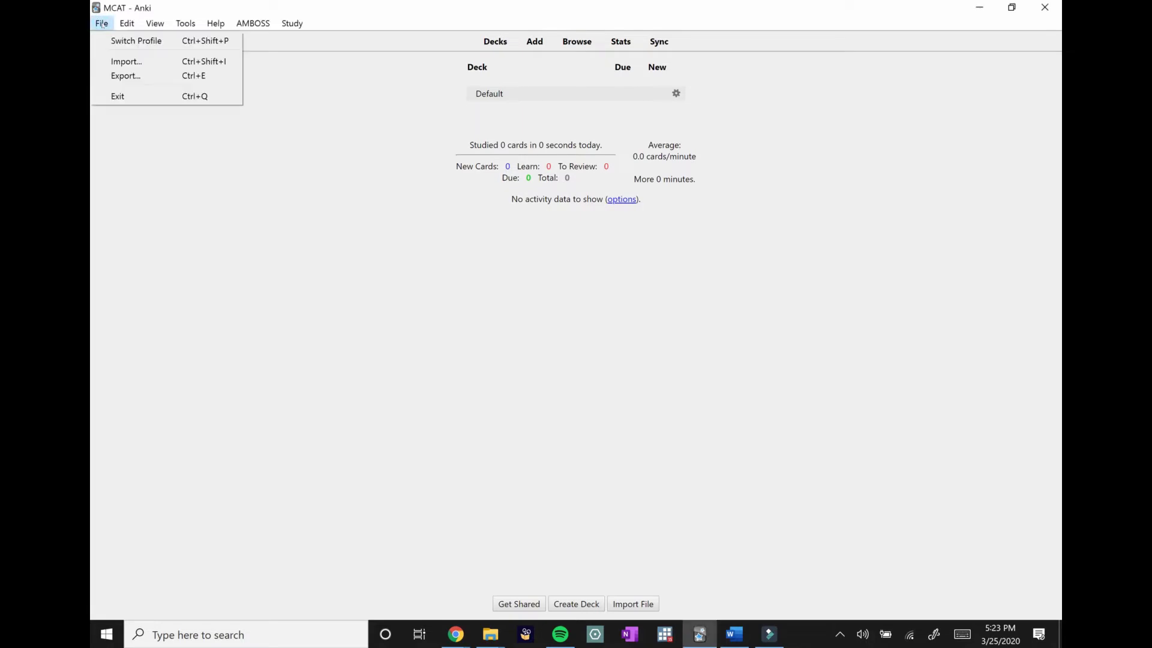
click(125, 62)
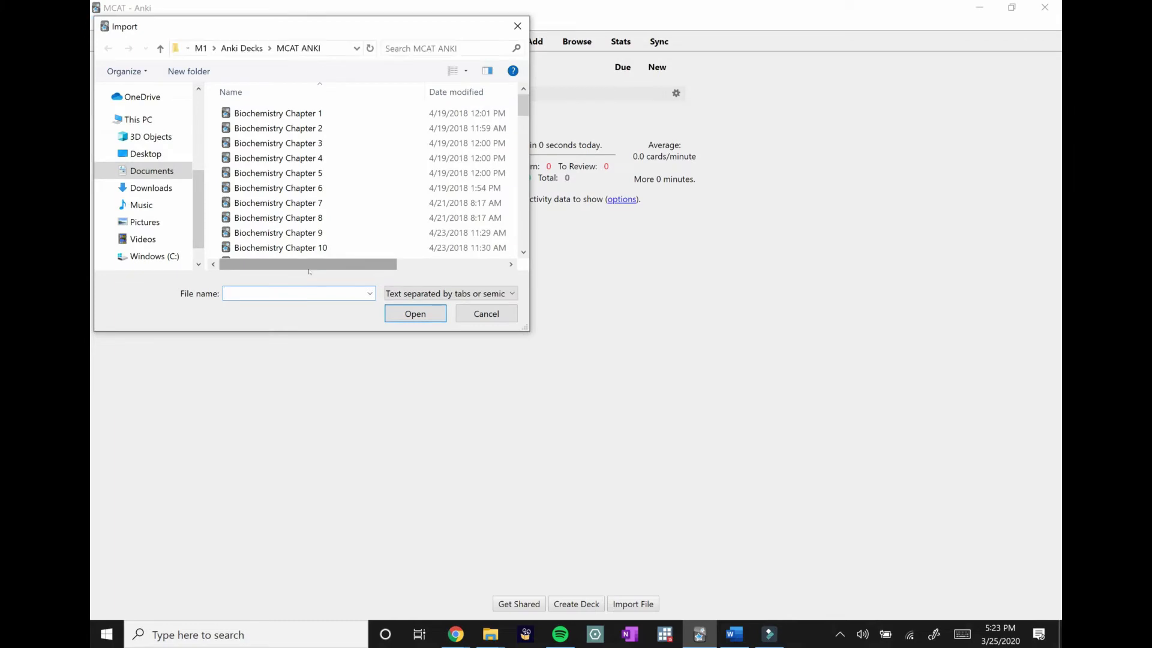
click(310, 118)
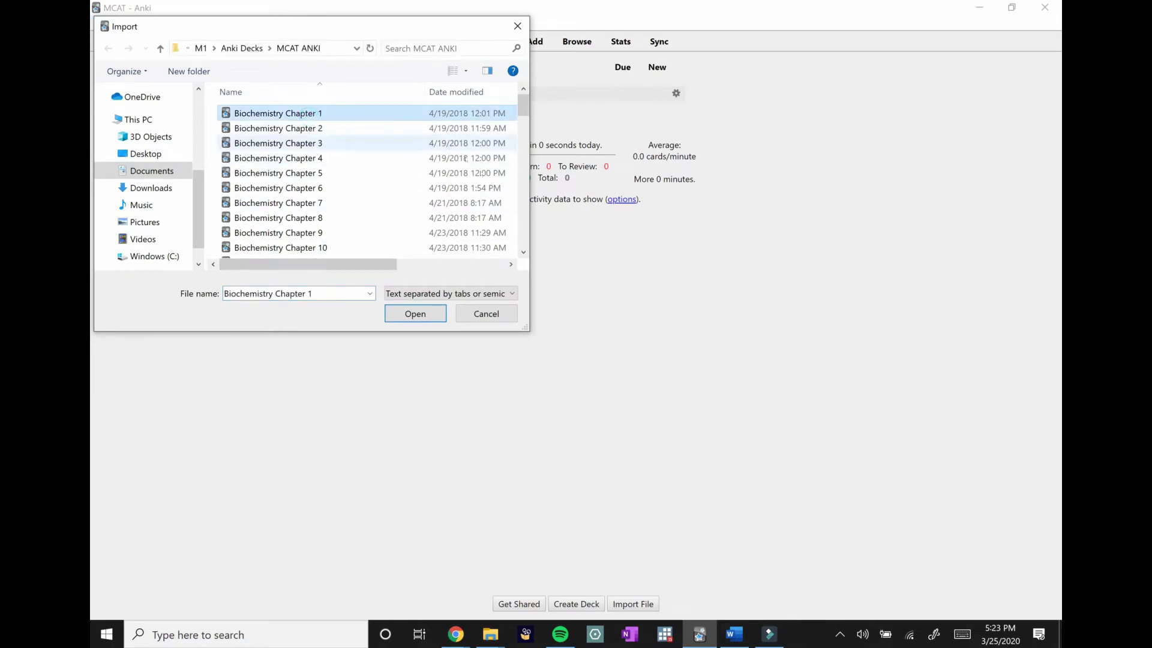
click(405, 315)
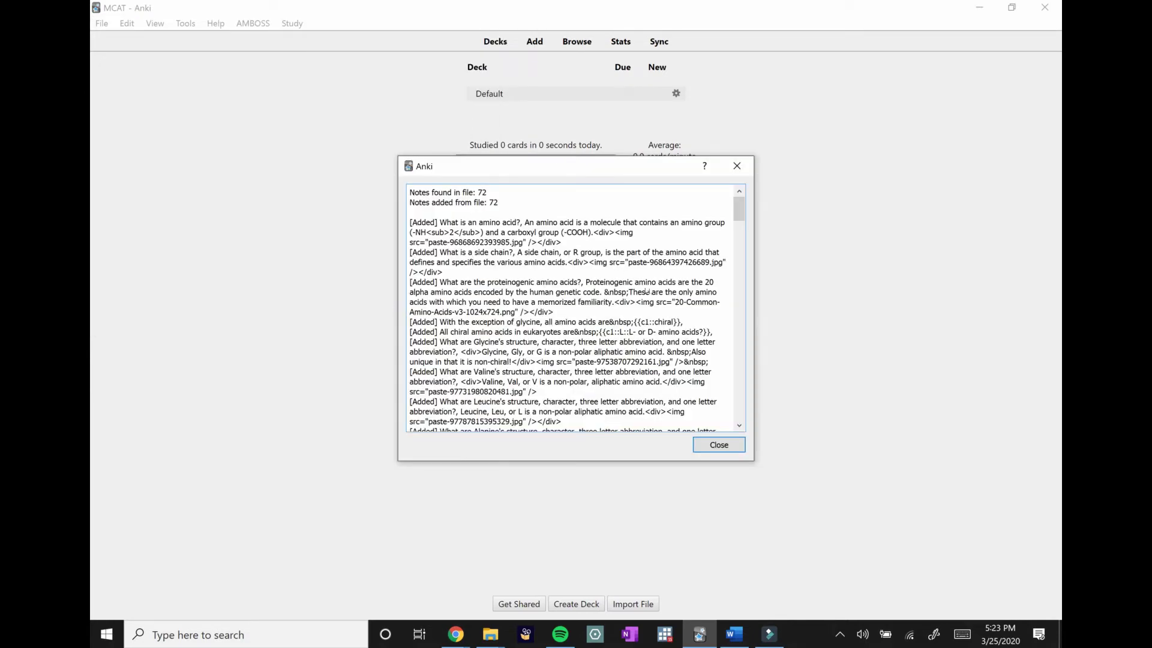
scroll(646, 293, down, 15)
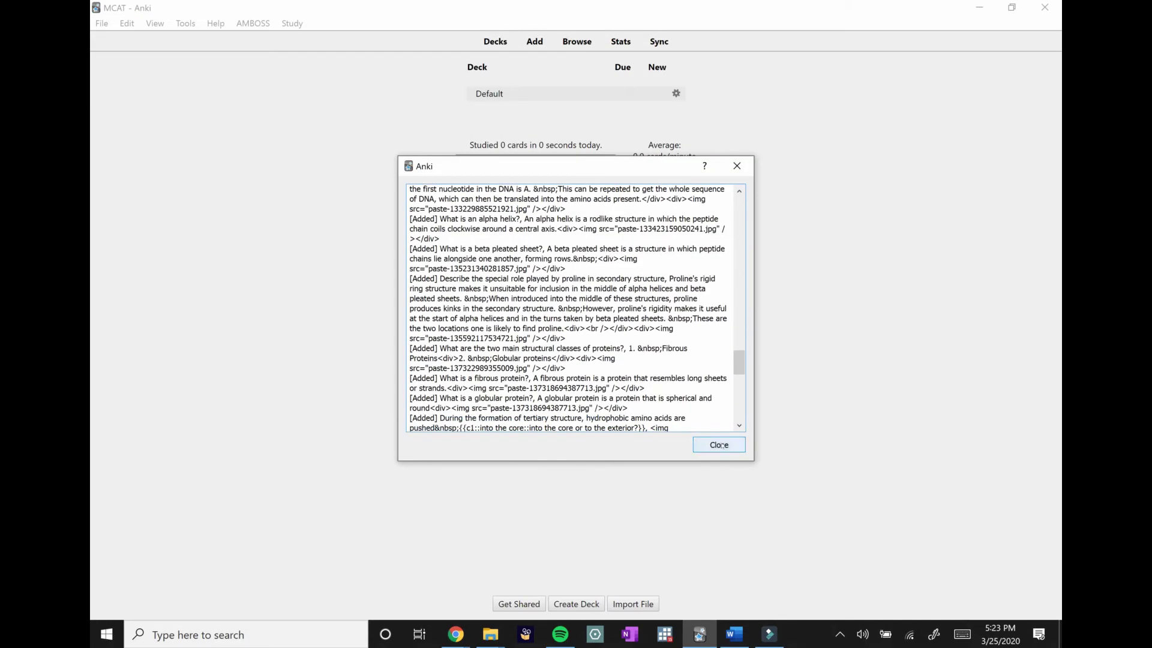
click(719, 445)
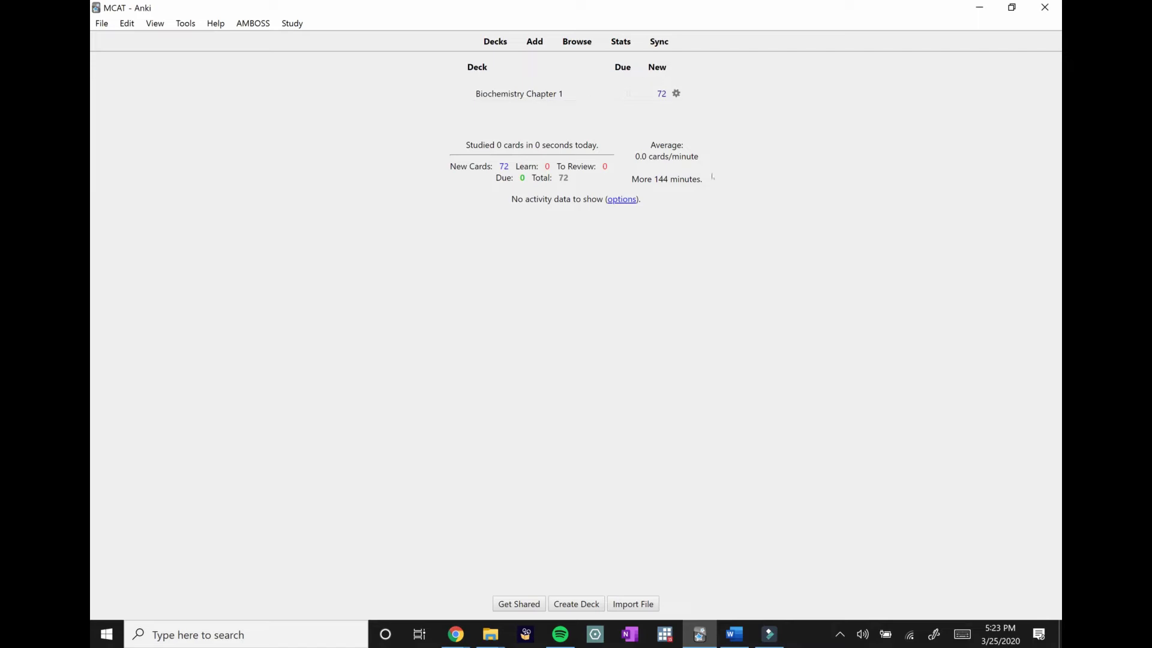
- Start studying the Biochemistry Chapter 1 deck and reveal the answer to its first card
click(504, 95)
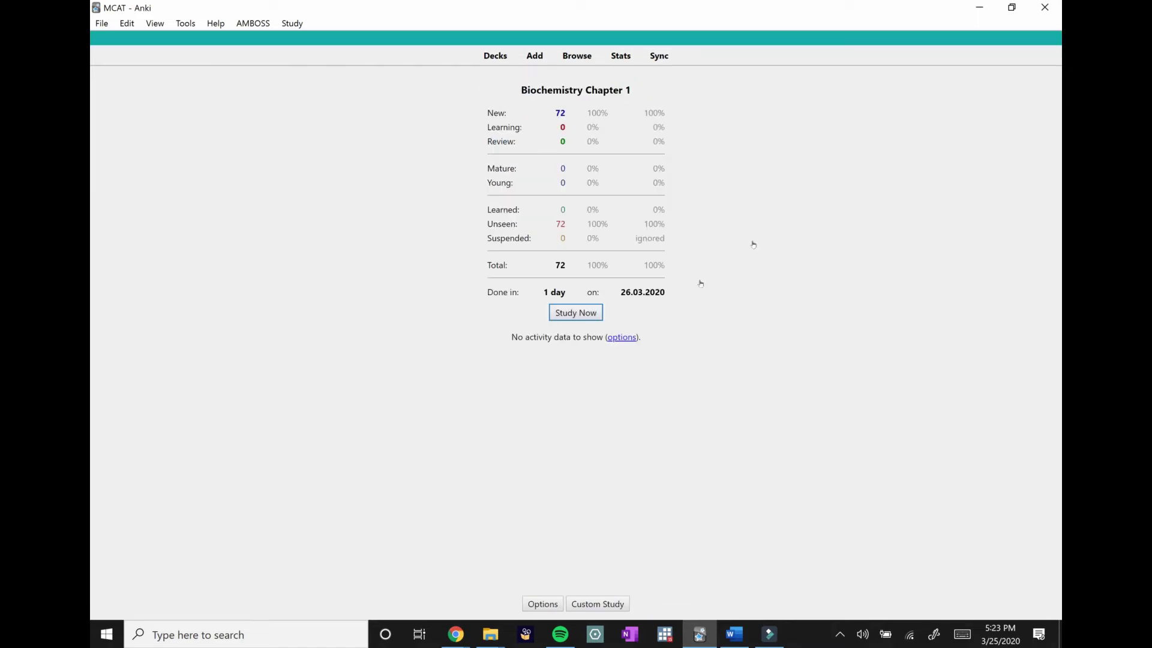
click(579, 312)
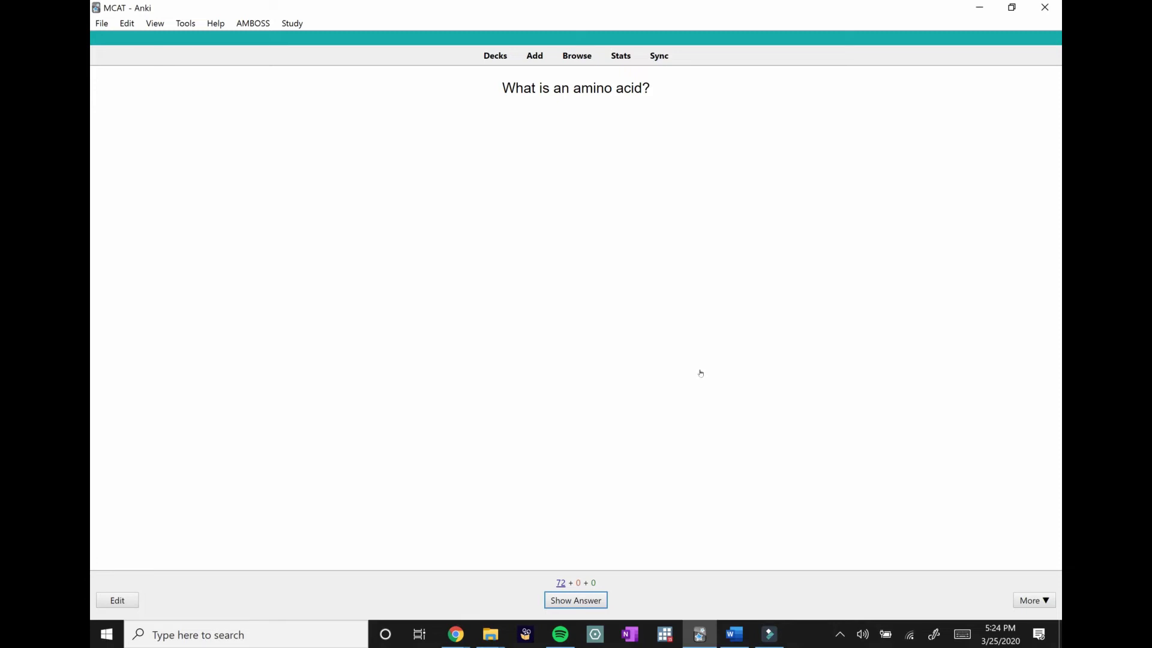
key(space)
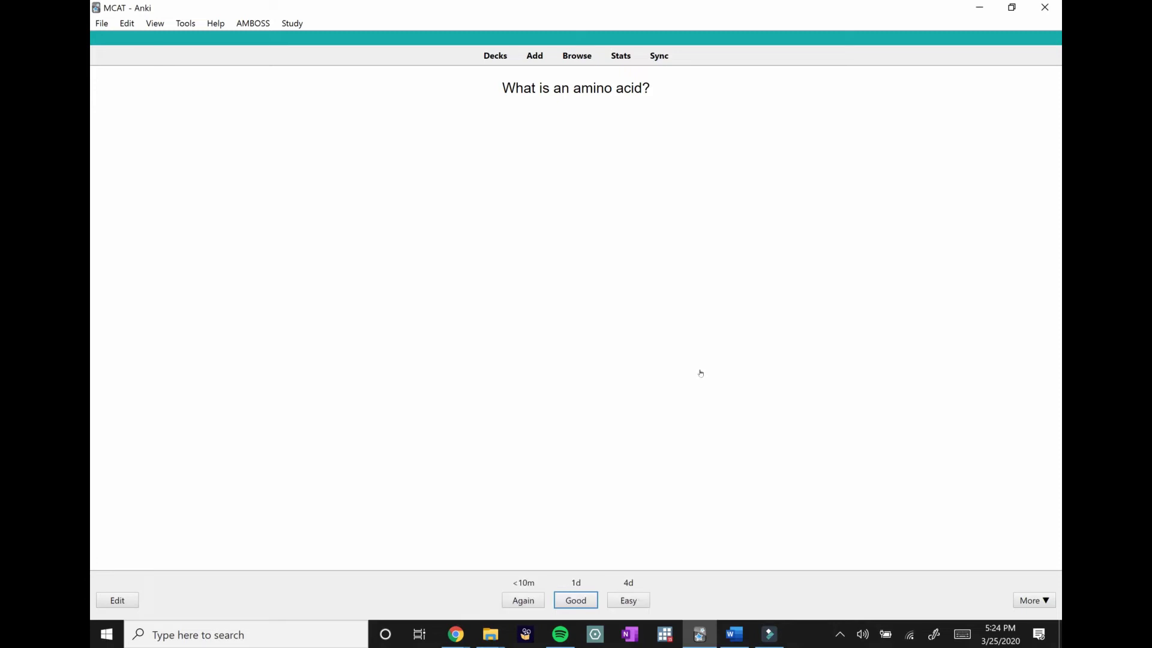